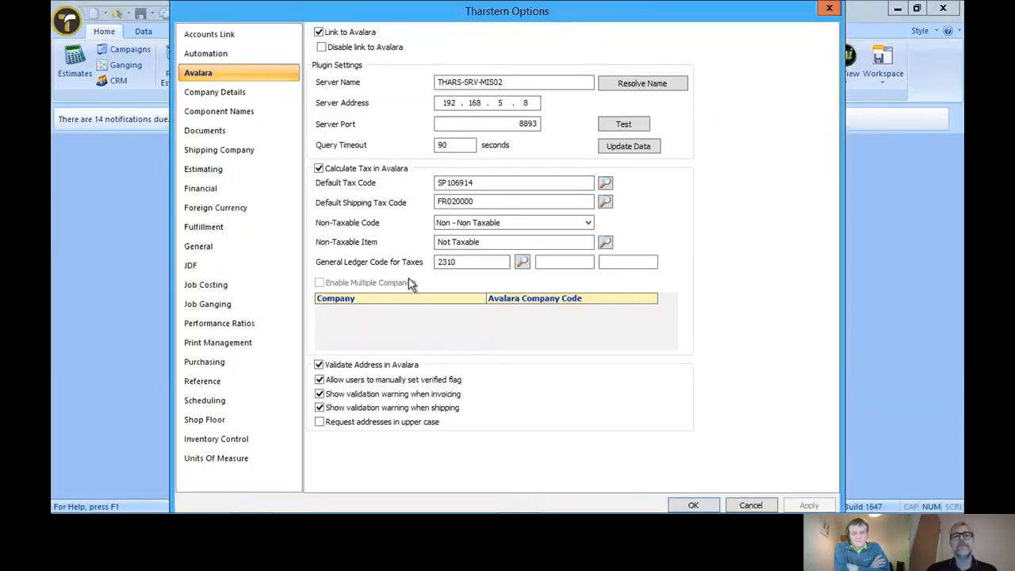
# - Close the Avalara options without changes, search the customers for "star" and open the Starbucks Corporation record
pyautogui.click(750, 504)
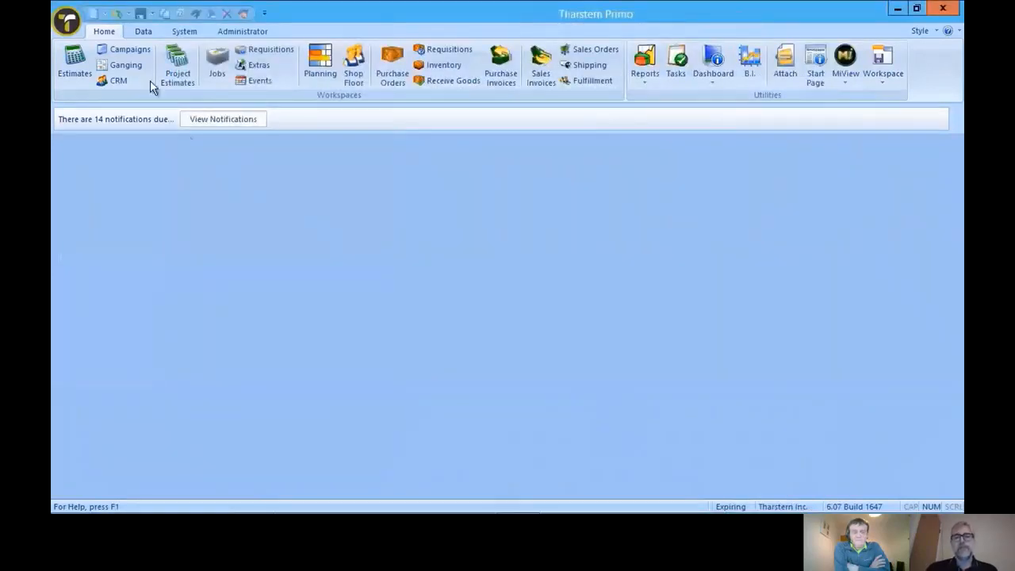
pyautogui.click(143, 32)
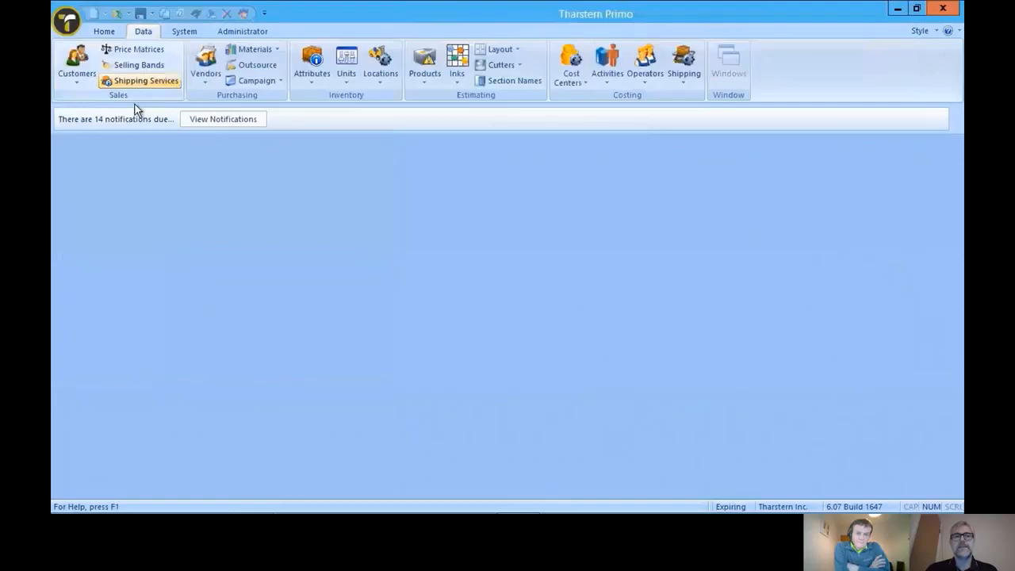
pyautogui.click(75, 64)
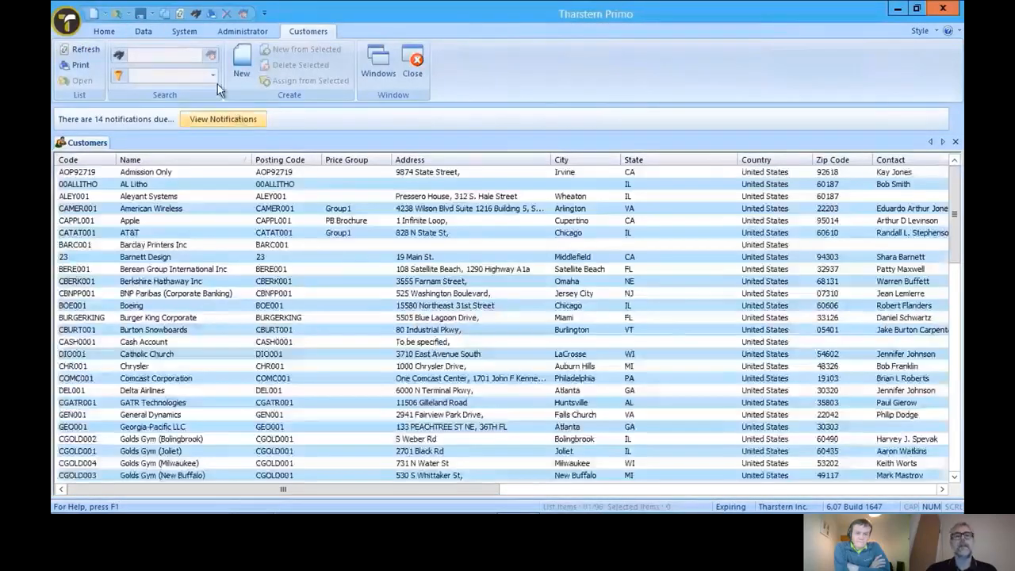
pyautogui.click(184, 52)
pyautogui.write('star')
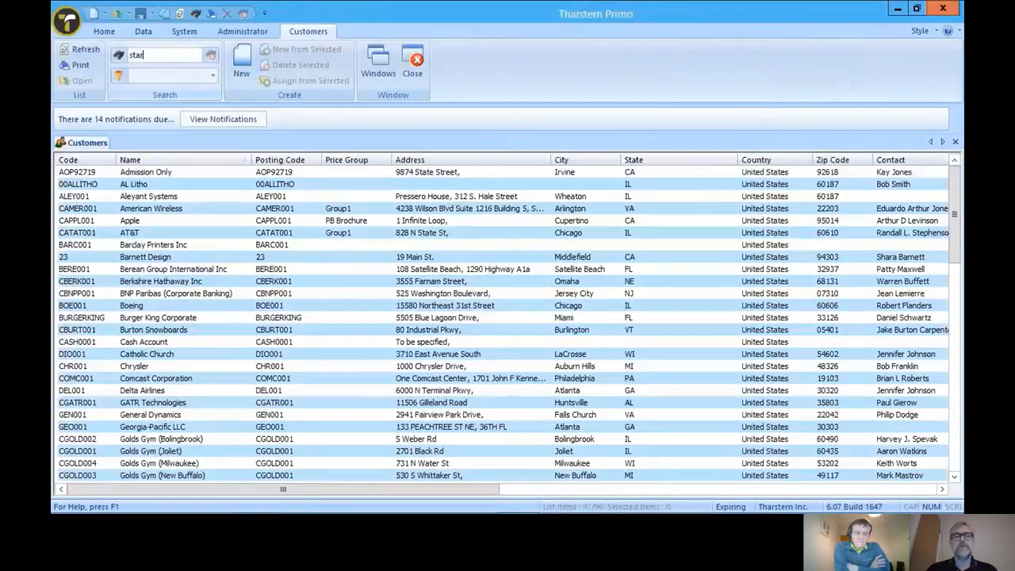
pyautogui.press('Return')
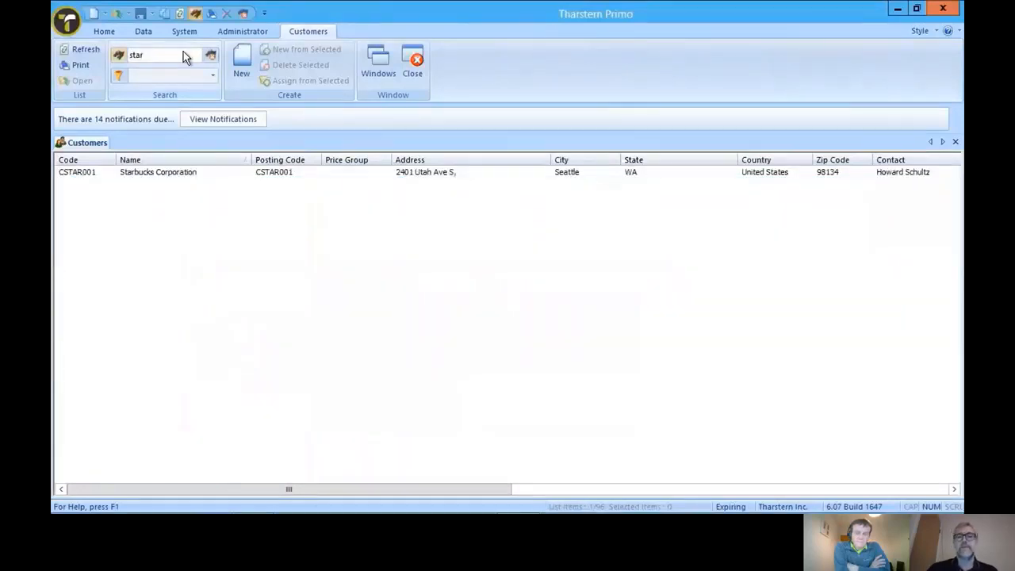
pyautogui.click(322, 173)
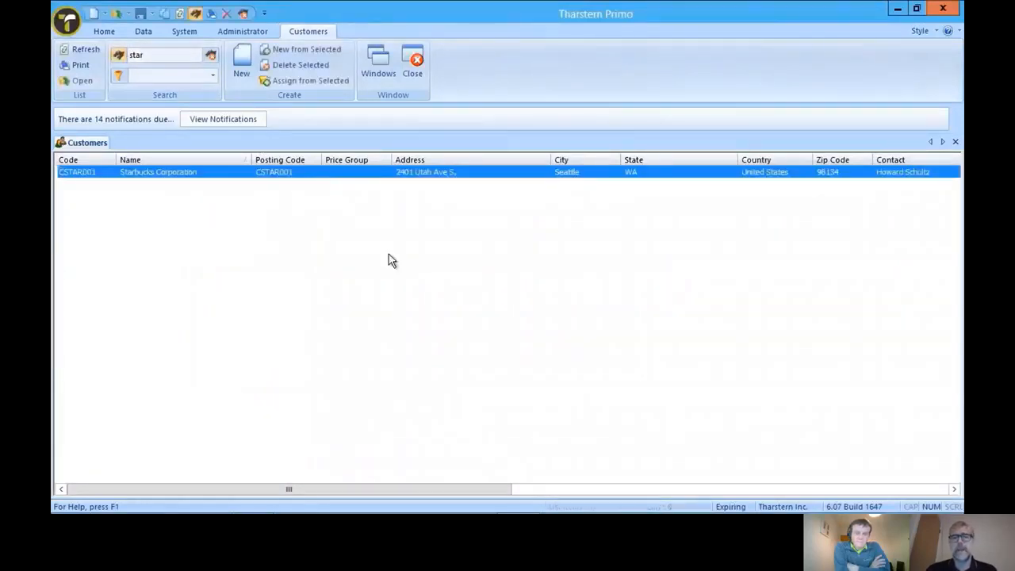
pyautogui.press('Return')
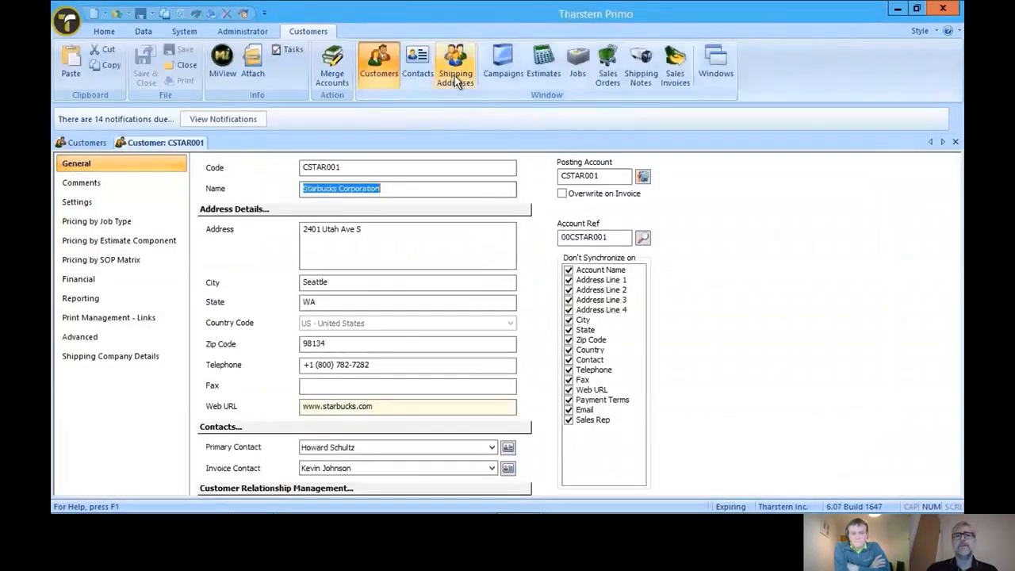
# - Run the address verification on the Starbucks (Texas) shipping address, compare both addresses, and close the customer windows without applying anything
pyautogui.click(456, 80)
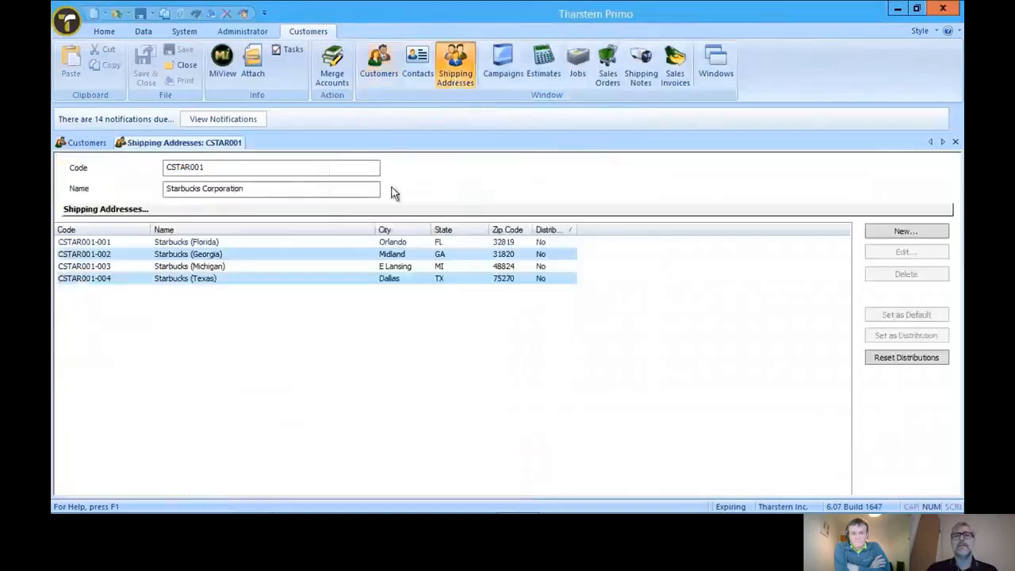
pyautogui.doubleClick(377, 277)
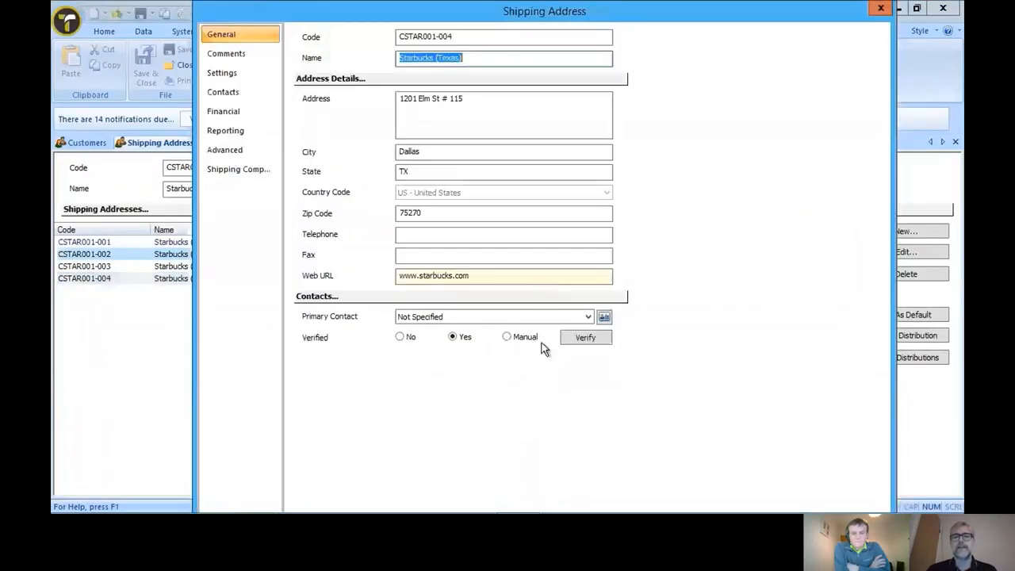
pyautogui.click(585, 341)
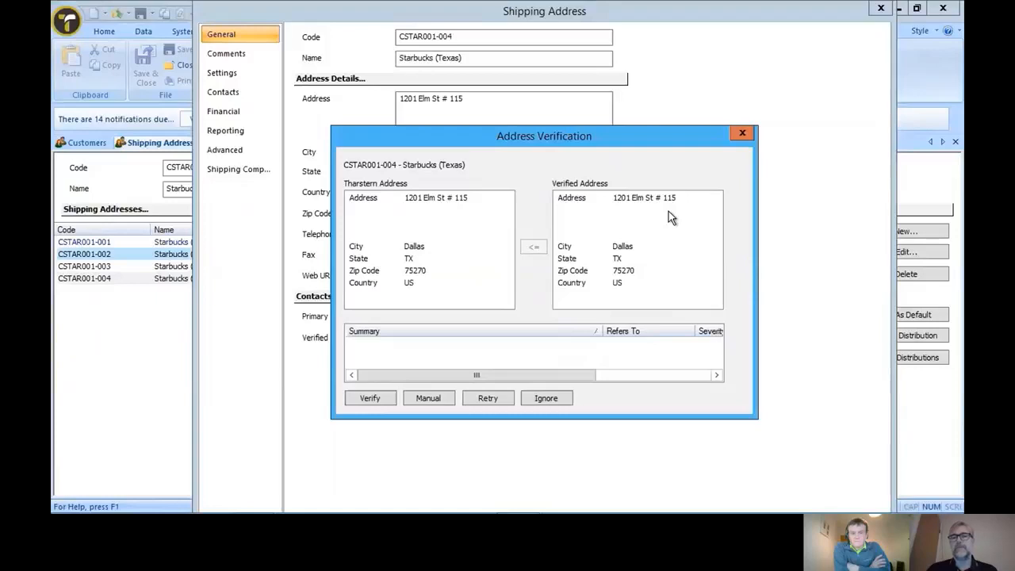
pyautogui.click(626, 249)
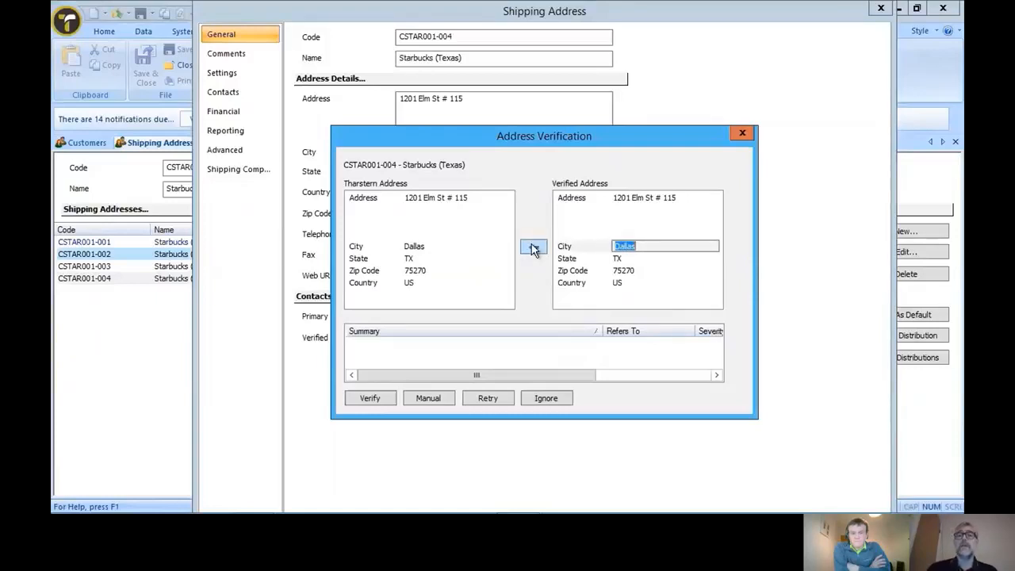
pyautogui.click(744, 136)
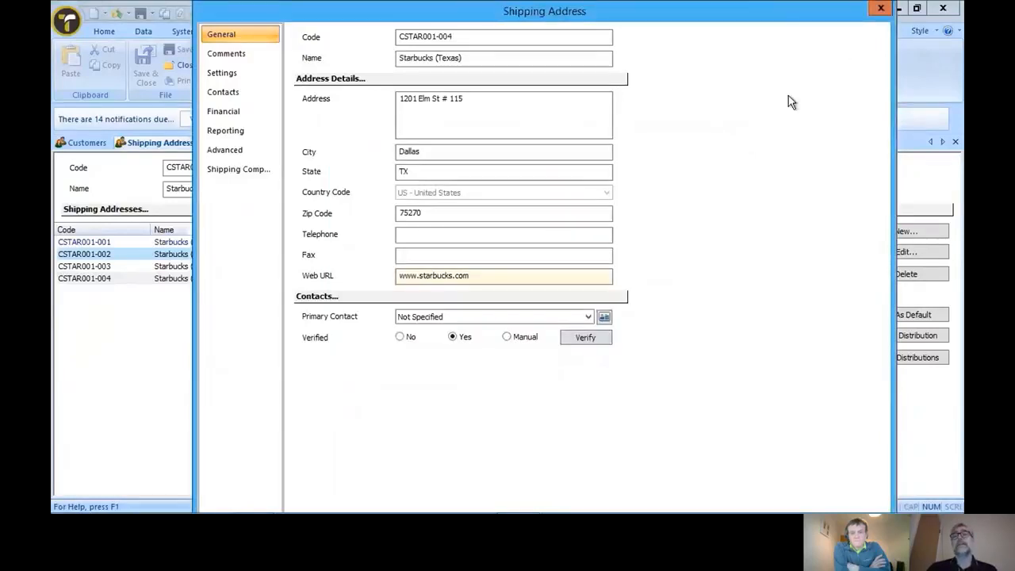
pyautogui.click(881, 10)
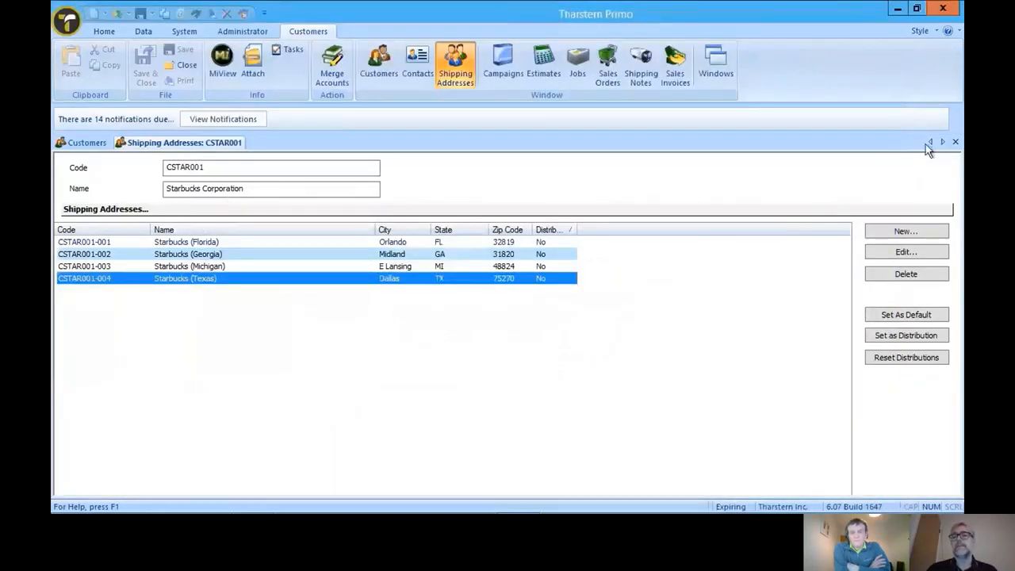
pyautogui.click(955, 142)
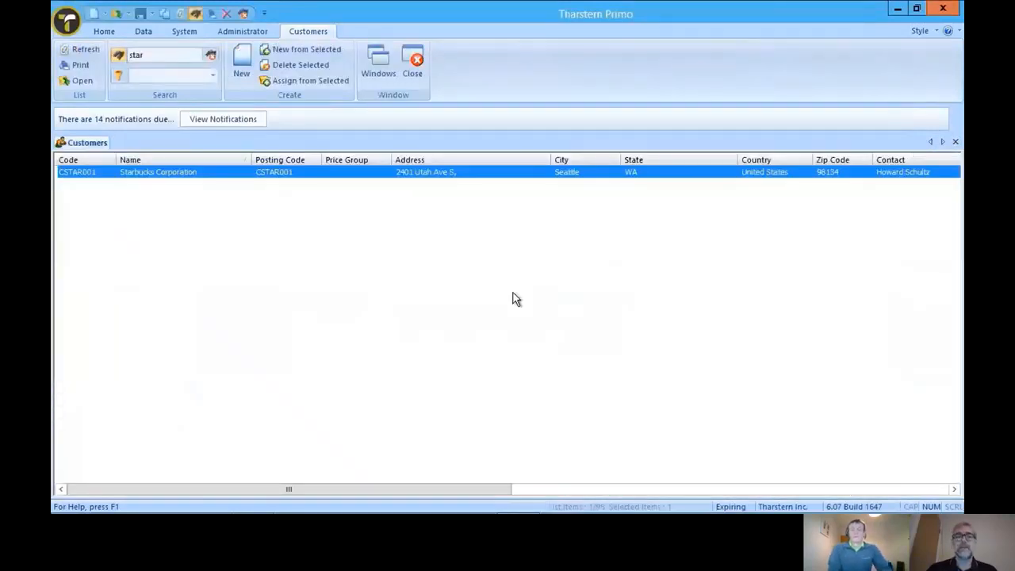
pyautogui.click(955, 142)
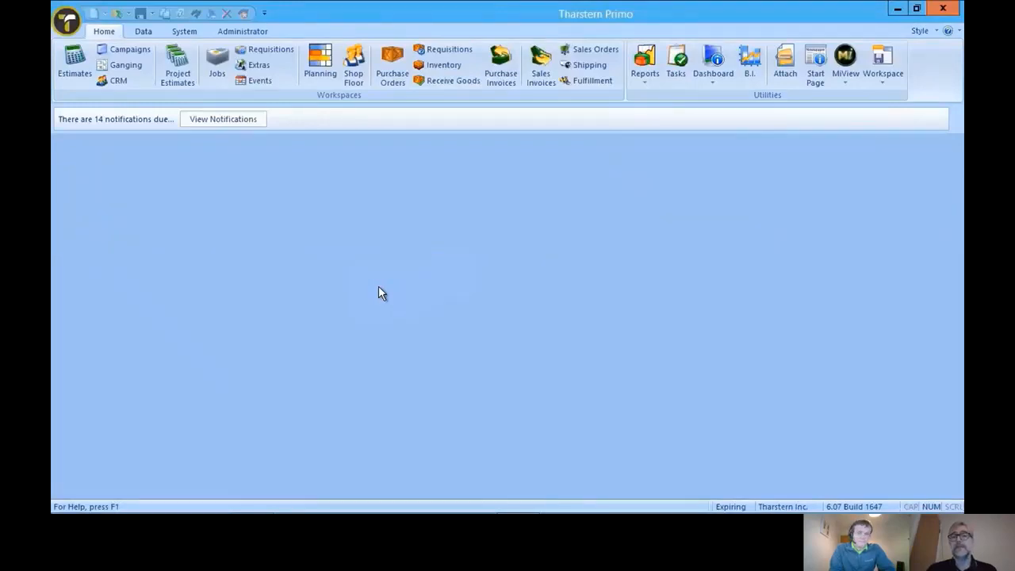
# - Review the Starbucks sales orders and list the shipping notes with the "Shipped Stuff Today - Ready to Invoice" filter
pyautogui.click(589, 48)
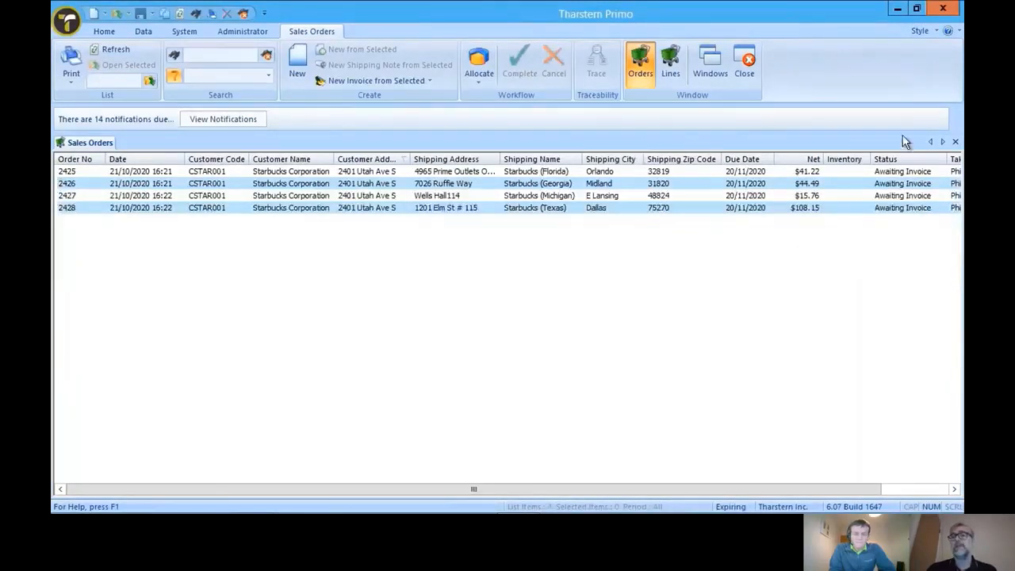
pyautogui.click(955, 142)
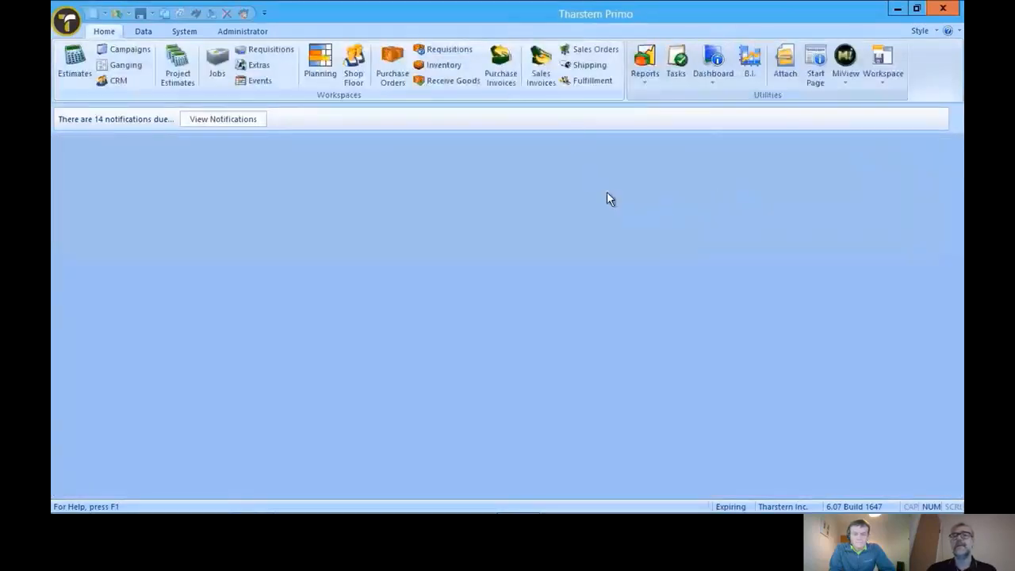
pyautogui.click(589, 68)
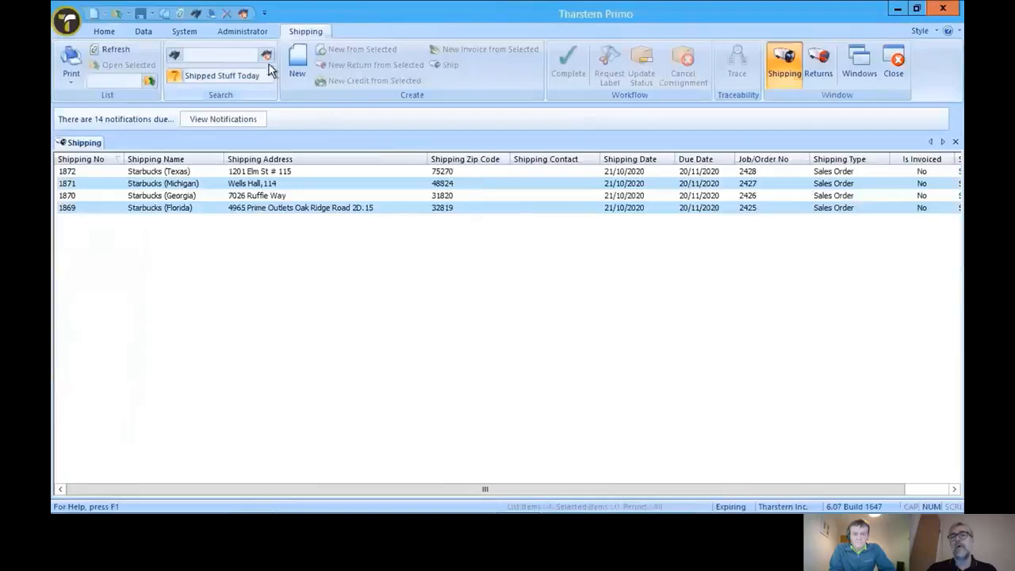
pyautogui.click(269, 64)
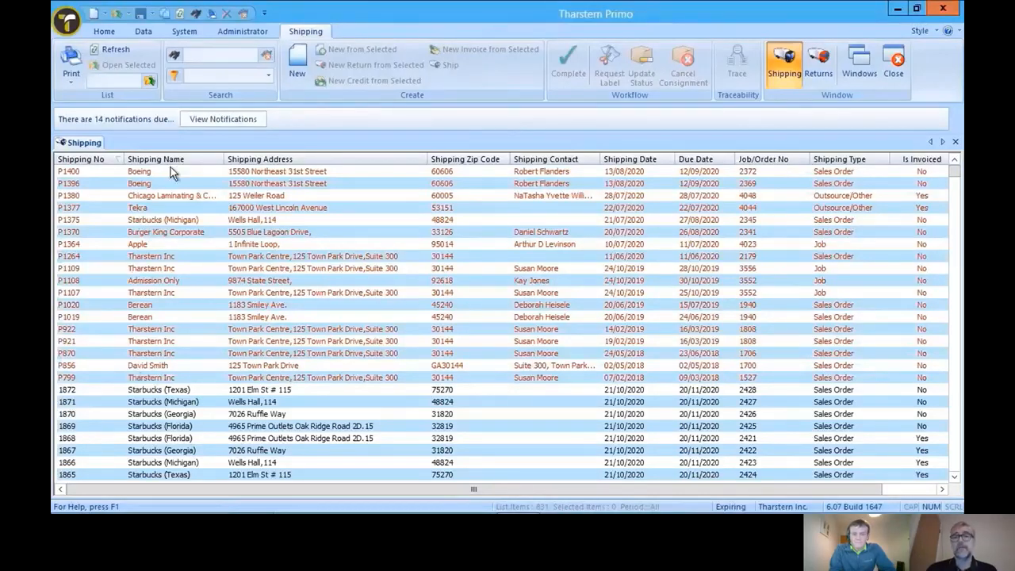
pyautogui.click(269, 75)
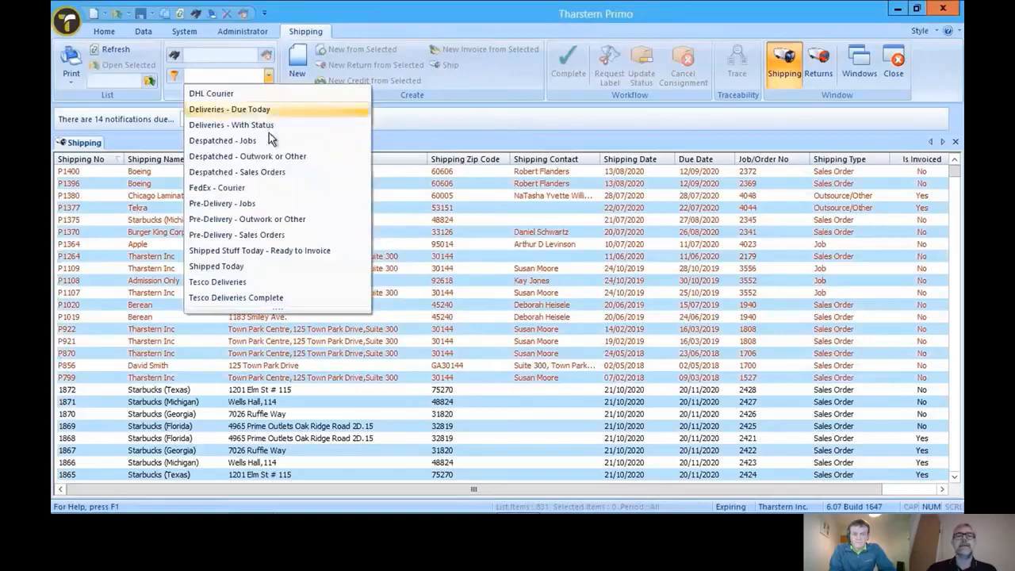
pyautogui.click(271, 256)
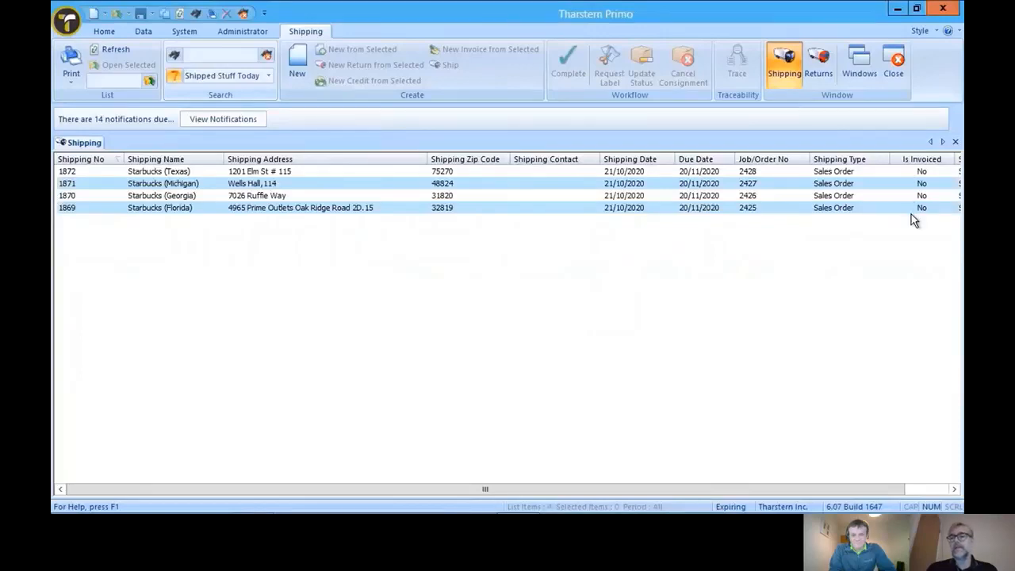
# - Create a single invoice from all the filtered Starbucks shipping notes: Texas, Michigan, Georgia and Florida
pyautogui.moveTo(903, 237); pyautogui.dragTo(718, 169)
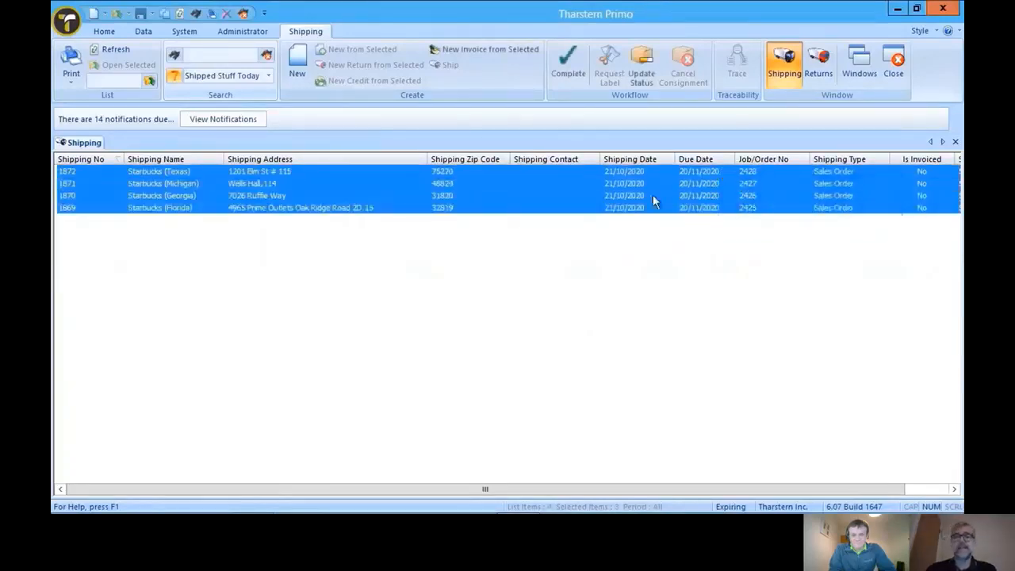
pyautogui.click(492, 51)
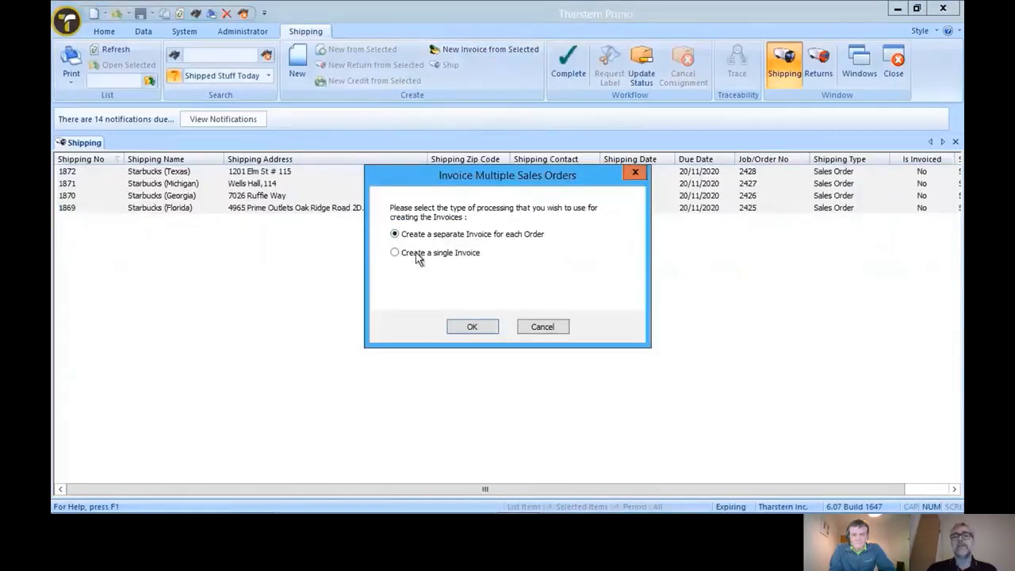
pyautogui.click(418, 254)
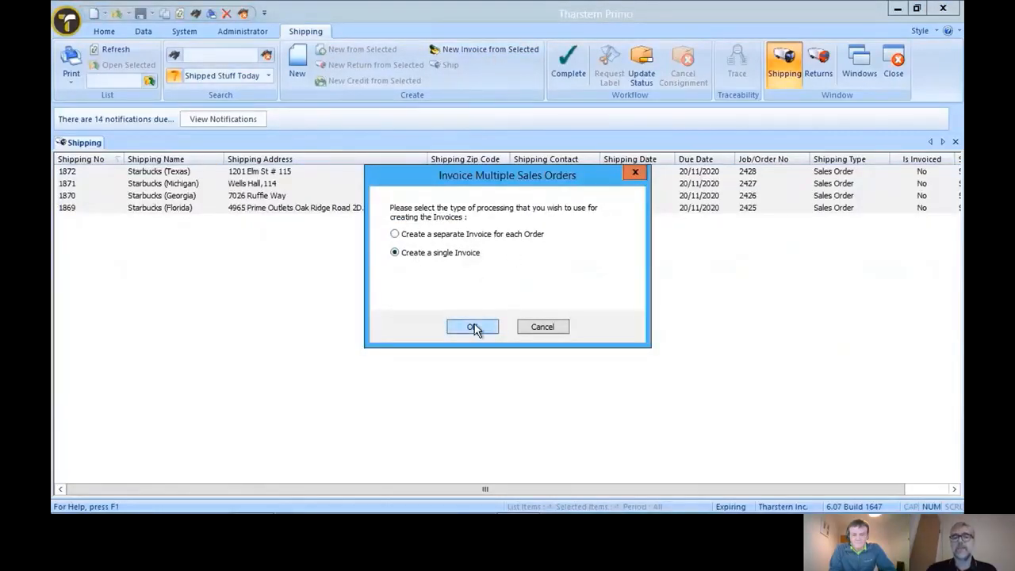
pyautogui.click(473, 327)
pyautogui.click(508, 277)
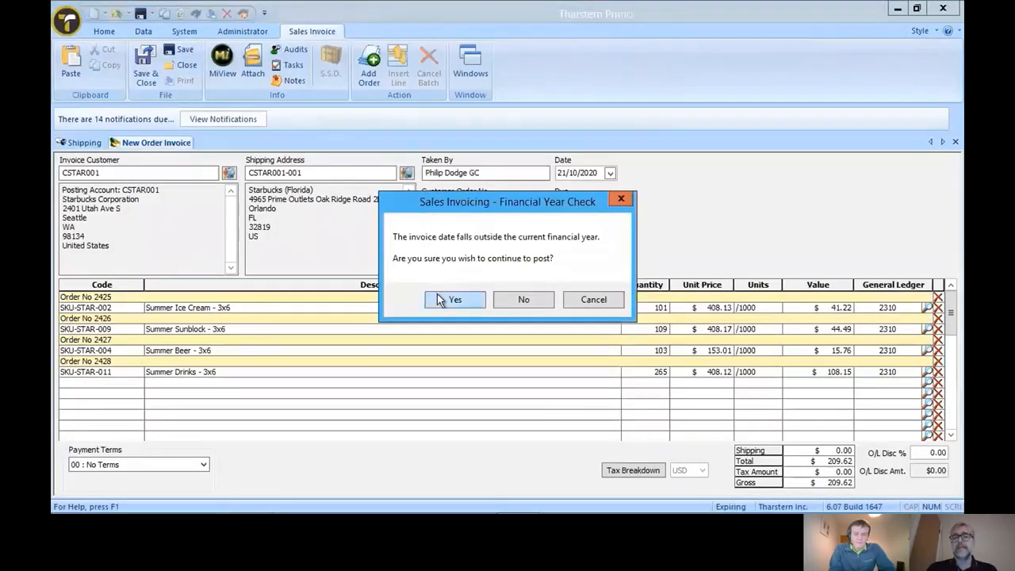
# - Save the new order invoice with its date outside the current financial year, skip printing it, and close it
pyautogui.click(441, 300)
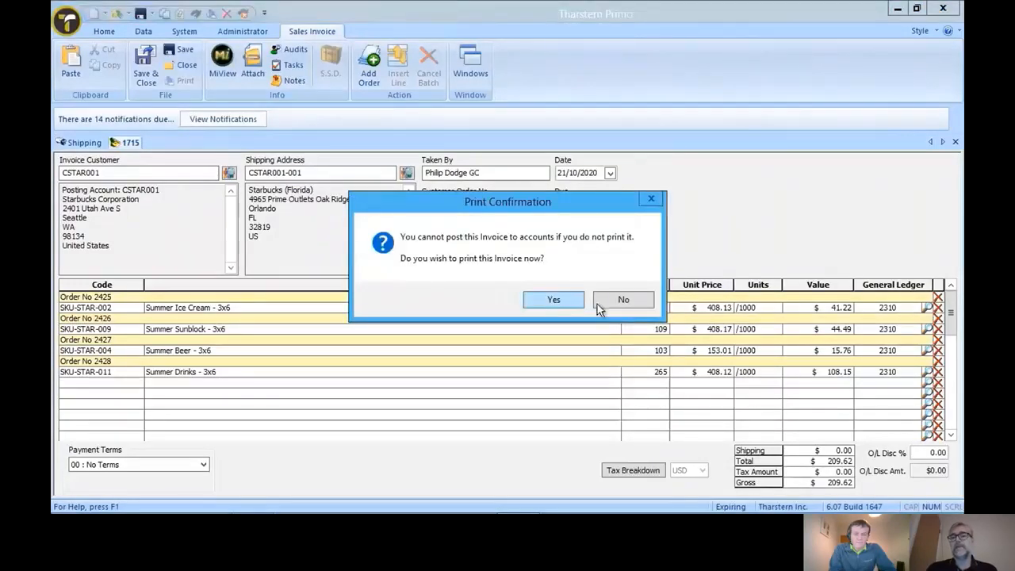
pyautogui.click(622, 302)
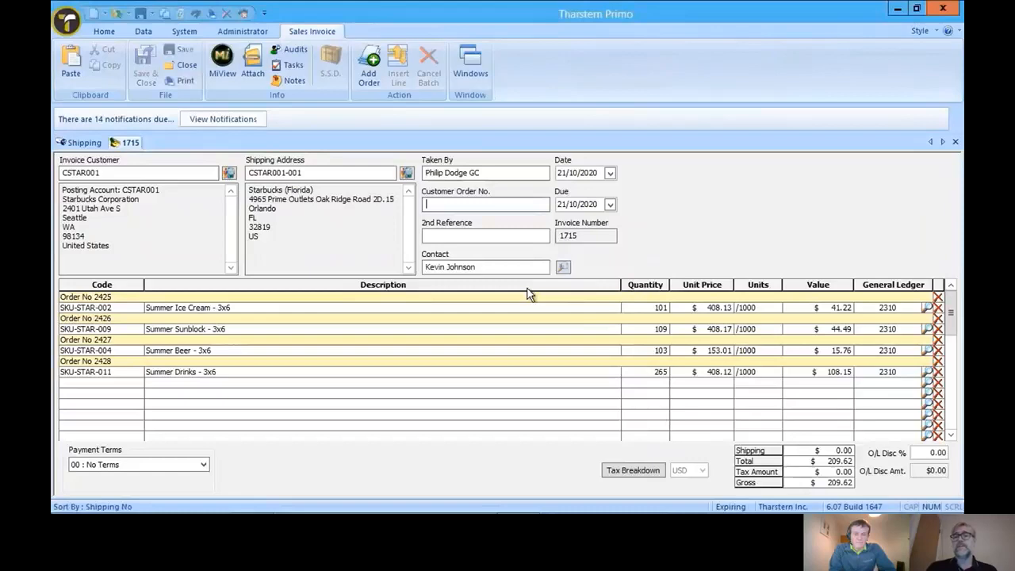
pyautogui.click(955, 141)
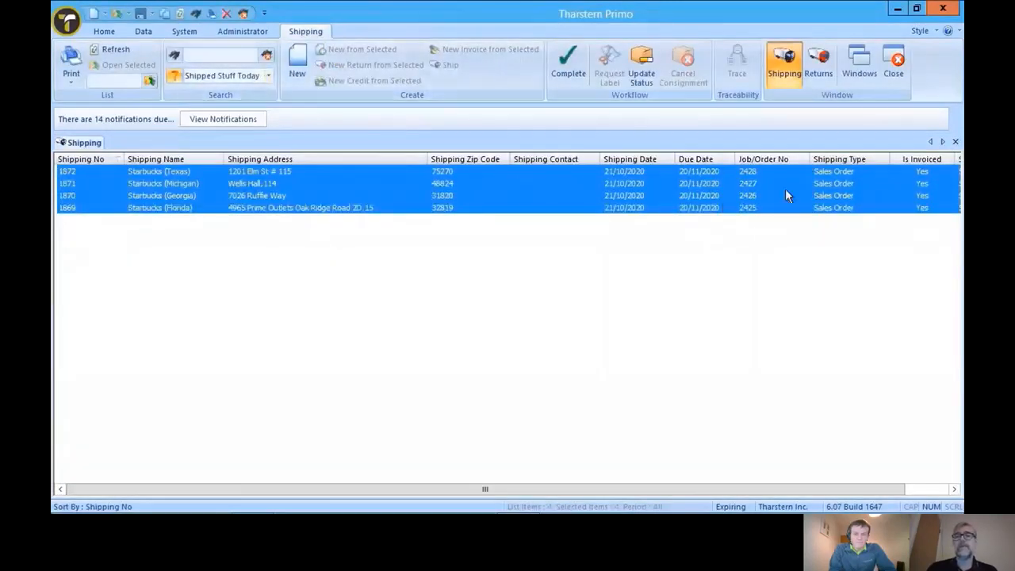
# - Calculate and commit the tax on the newest Starbucks invoice in the sales invoices list, and open that invoice
pyautogui.click(104, 31)
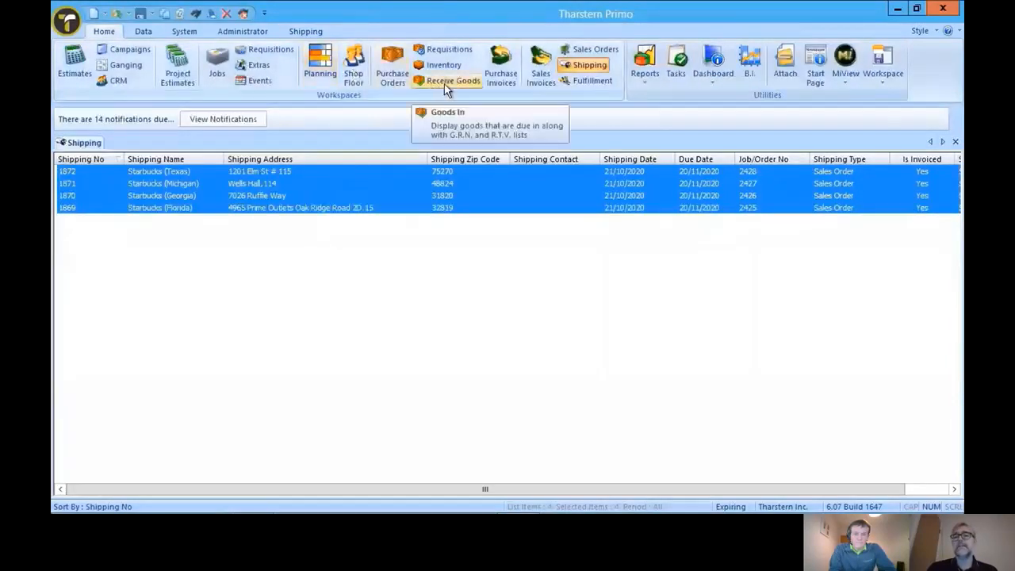
pyautogui.click(540, 77)
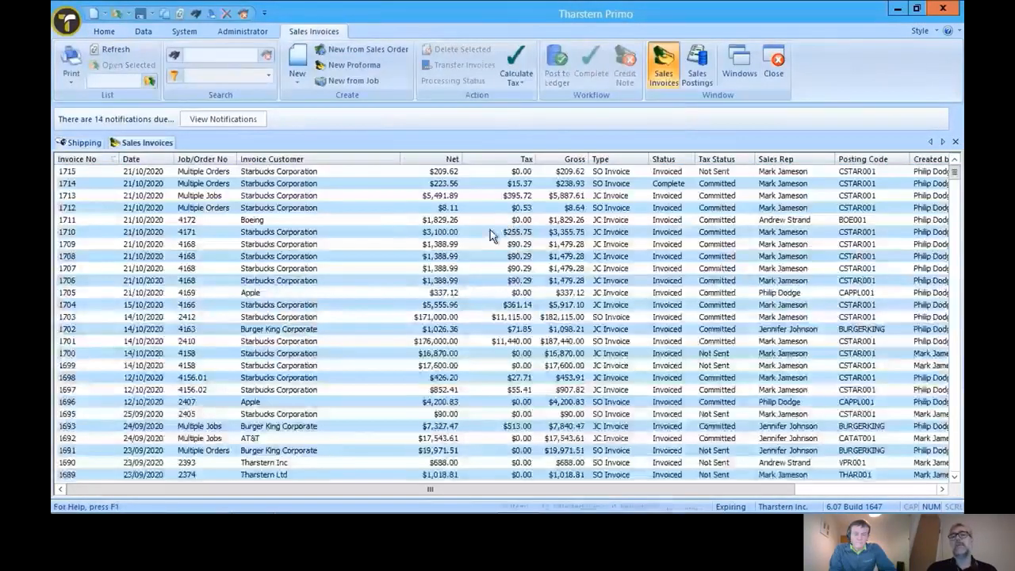
pyautogui.click(147, 172)
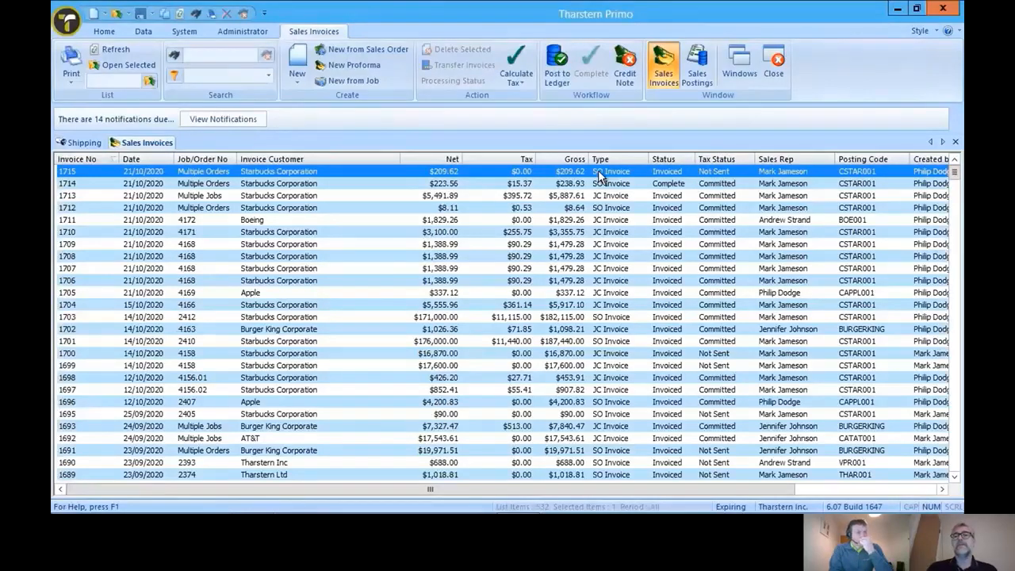
pyautogui.click(517, 83)
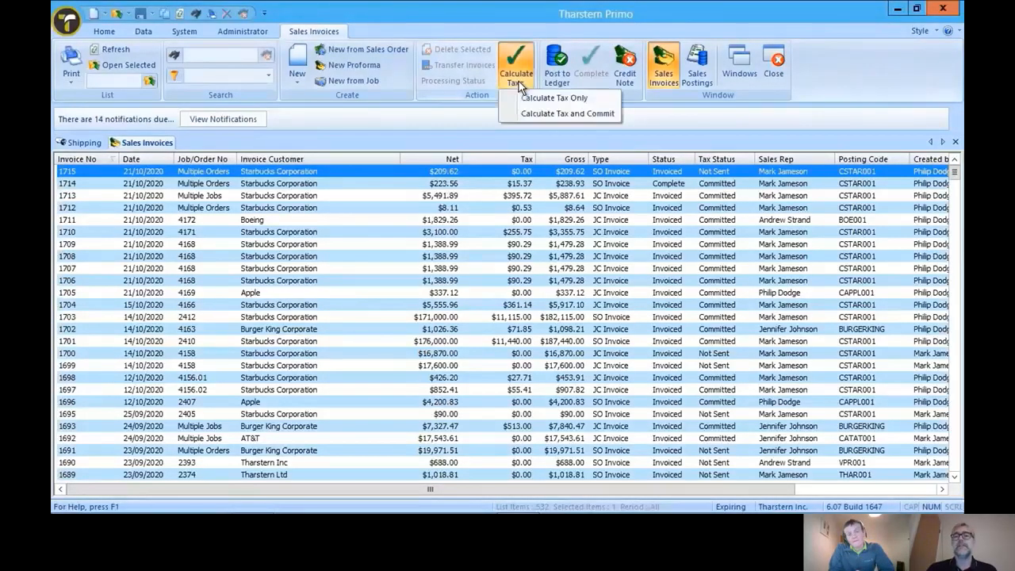
pyautogui.click(574, 115)
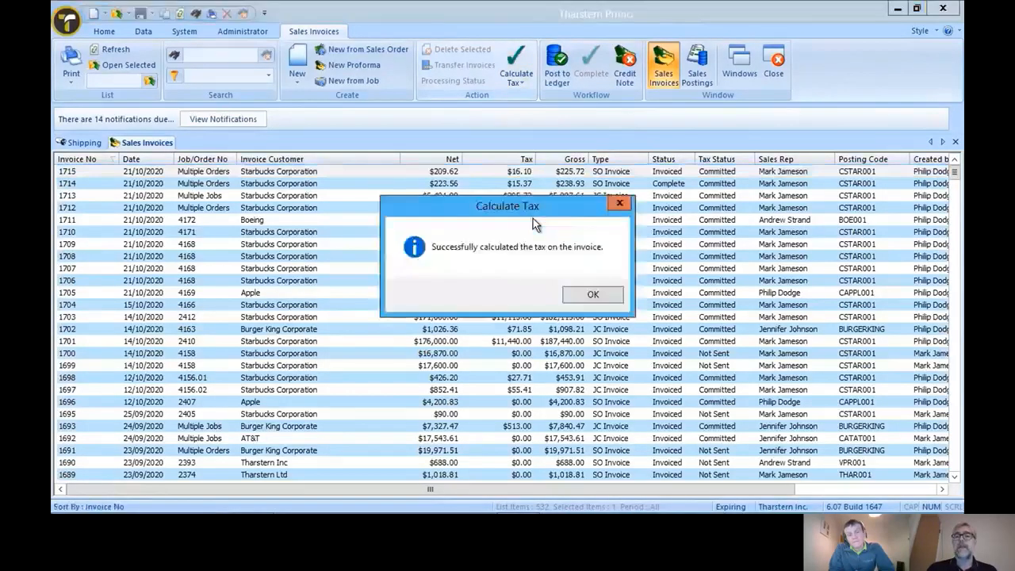
pyautogui.click(573, 295)
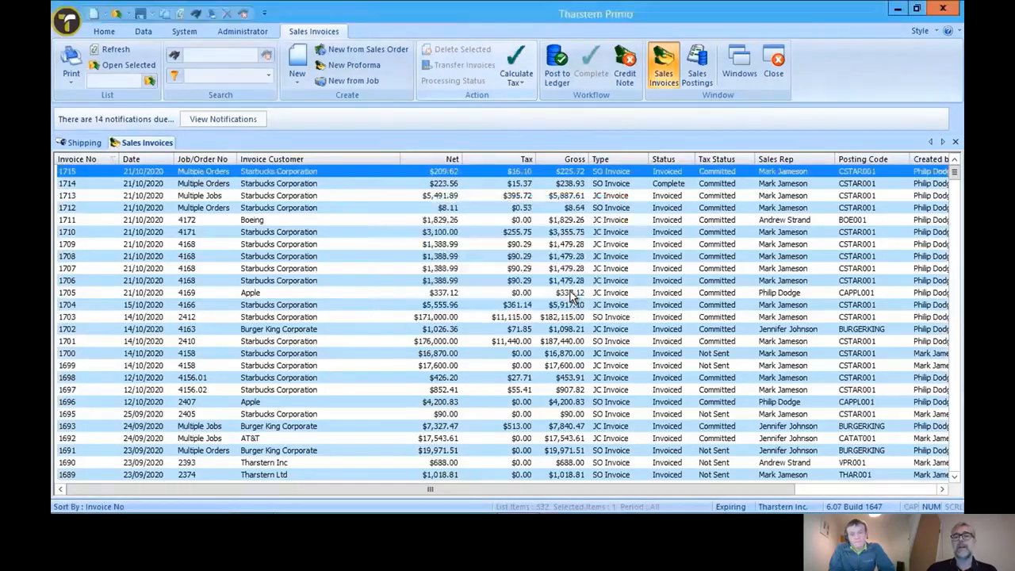
pyautogui.doubleClick(519, 178)
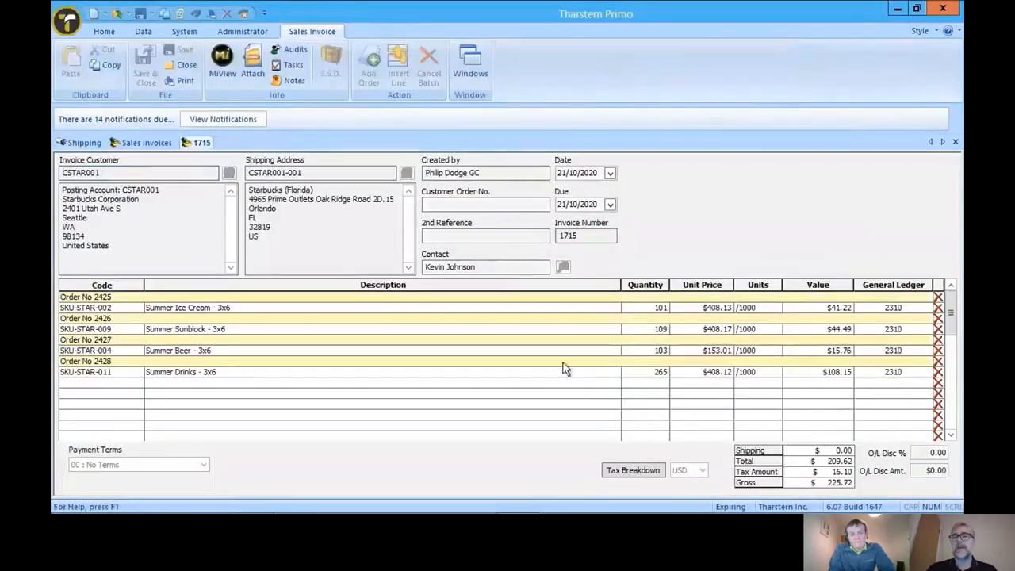
# - View the tax breakdown of the open Starbucks invoice, dismiss it and close the invoice
pyautogui.click(615, 472)
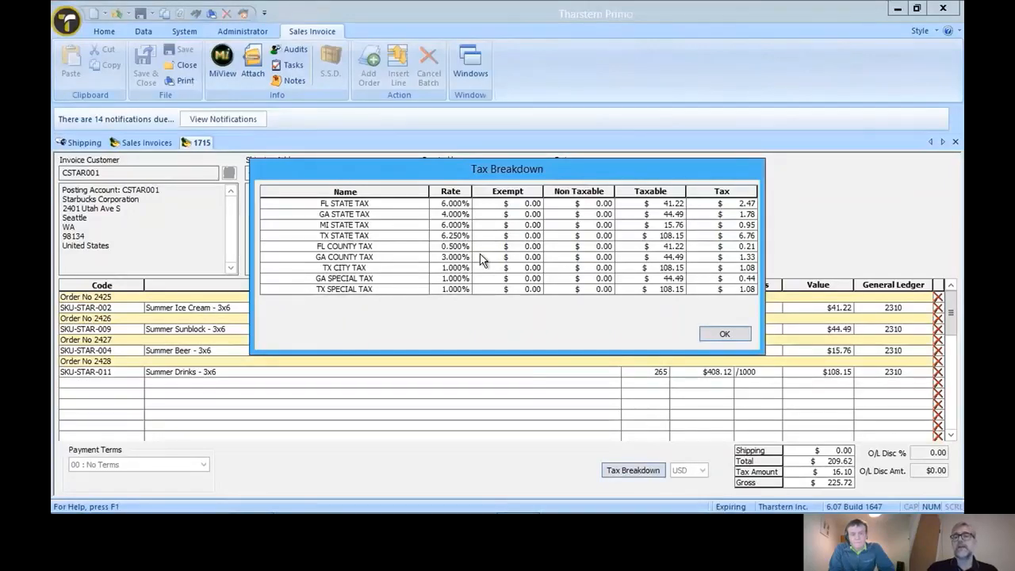
pyautogui.click(722, 335)
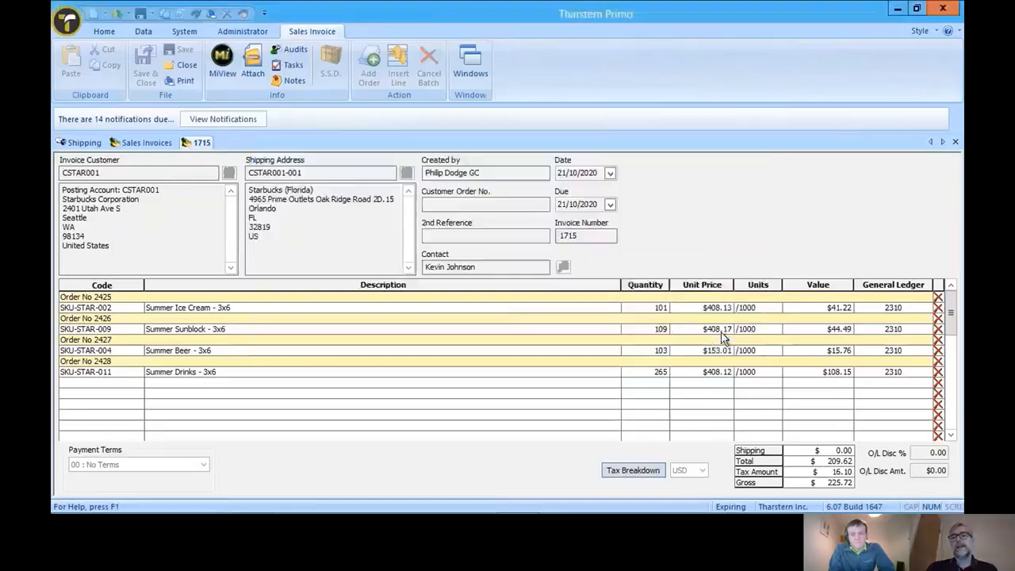
pyautogui.click(954, 143)
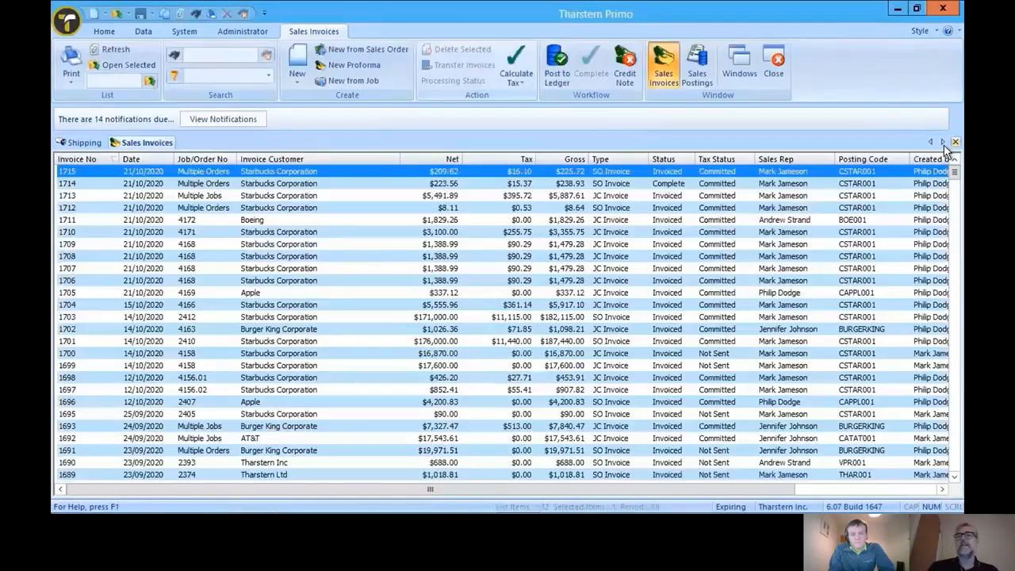
# - Switch to Avalara AvaTax, refresh the transactions filtered by customer code for 10/21/2020, and open sales invoice I1715
pyautogui.click(264, 497)
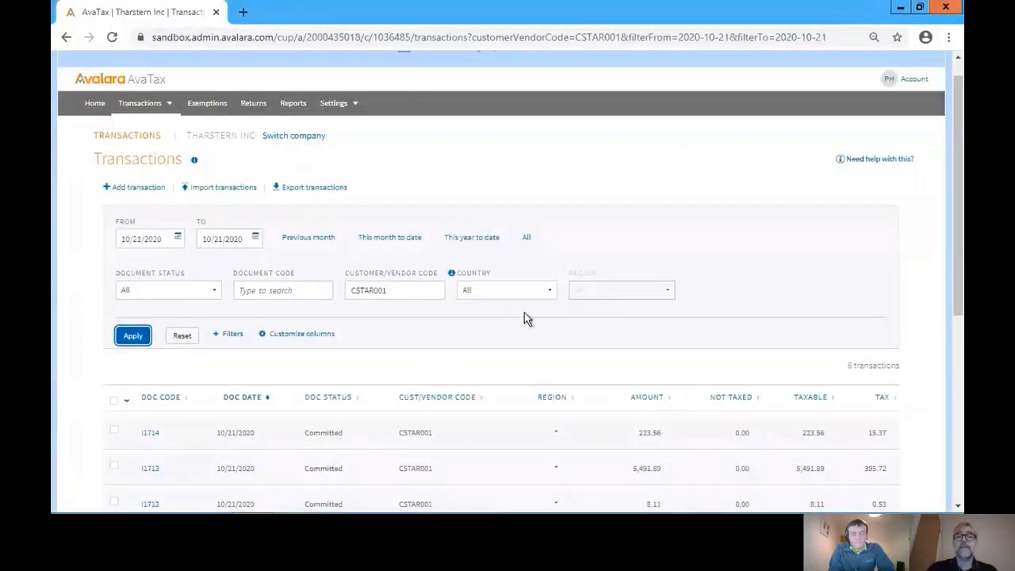
pyautogui.click(139, 336)
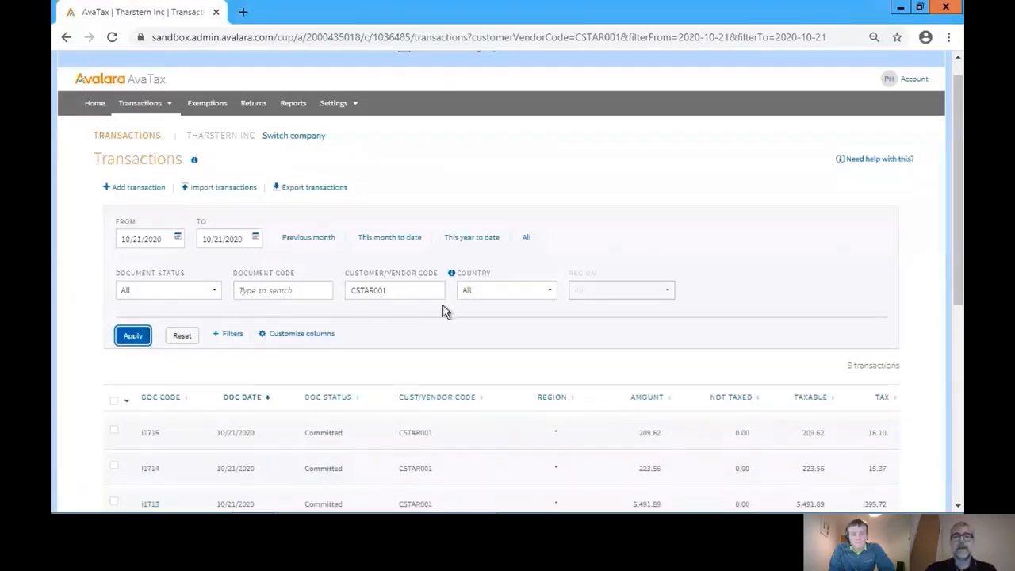
pyautogui.scroll(-1, 944, 285)
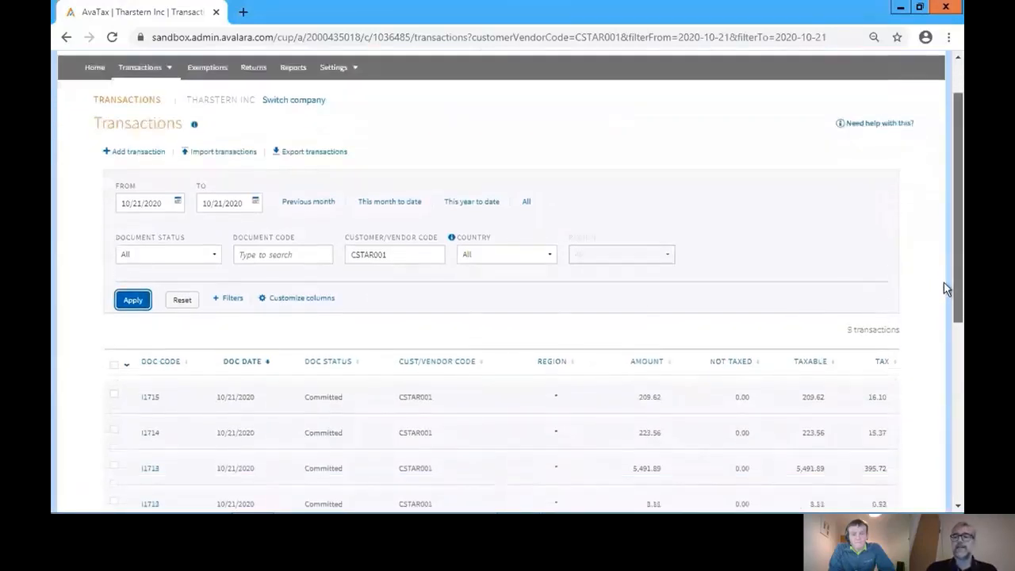
pyautogui.scroll(-1, 944, 288)
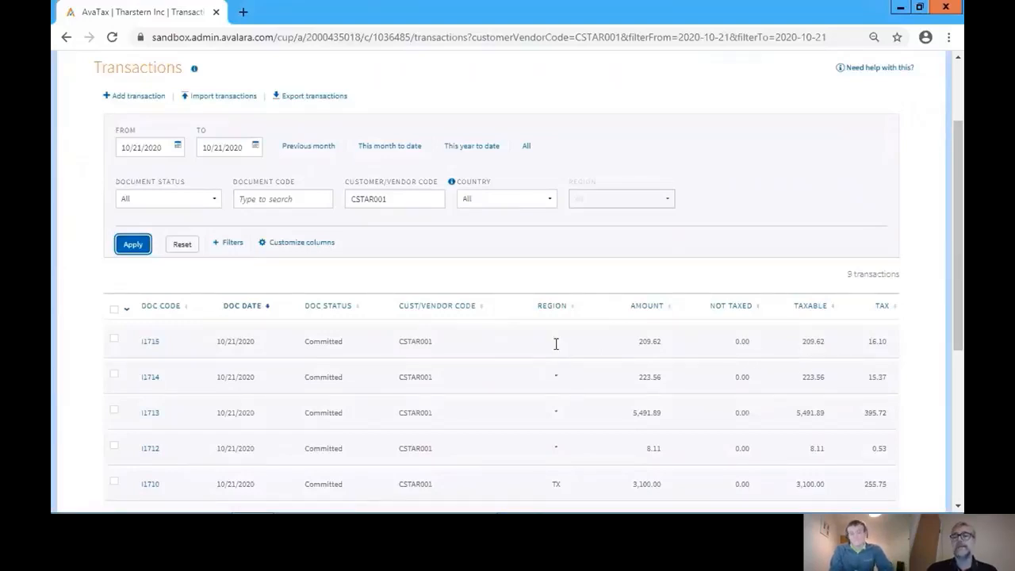
pyautogui.click(151, 343)
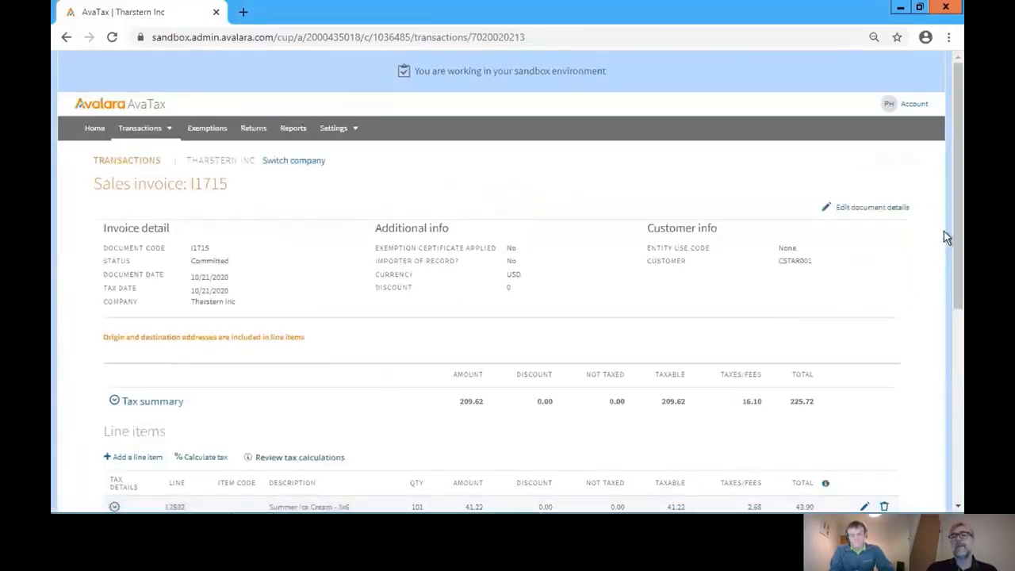
# - Open the "Summer Ice Cream - 3x6" line item with its additional information and tax overrides, and examine its ship-from and ship-to addresses
pyautogui.scroll(-2, 943, 236)
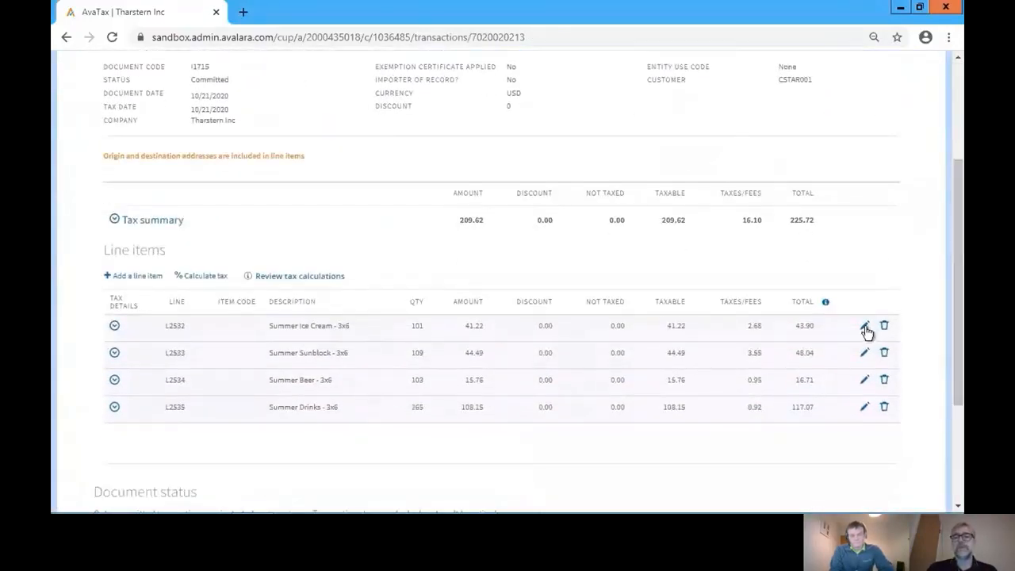
pyautogui.click(866, 330)
pyautogui.scroll(-1, 946, 278)
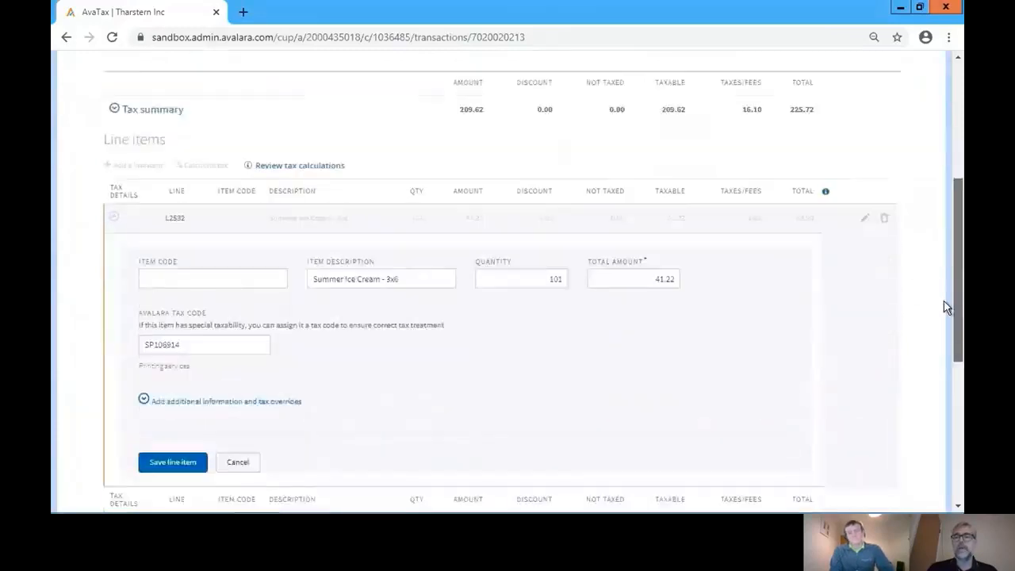
pyautogui.scroll(-1, 945, 301)
pyautogui.scroll(1, 945, 283)
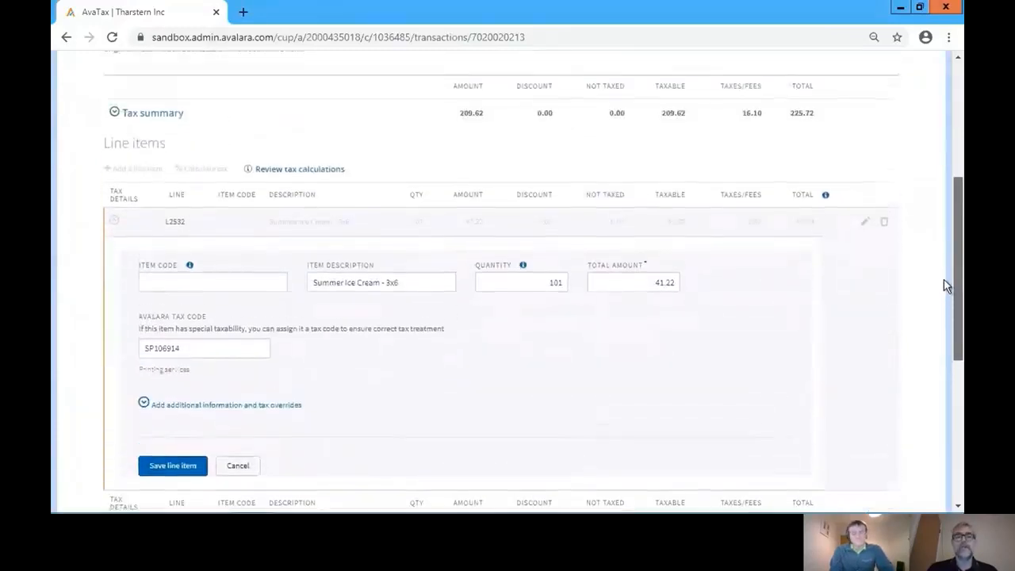
pyautogui.click(287, 408)
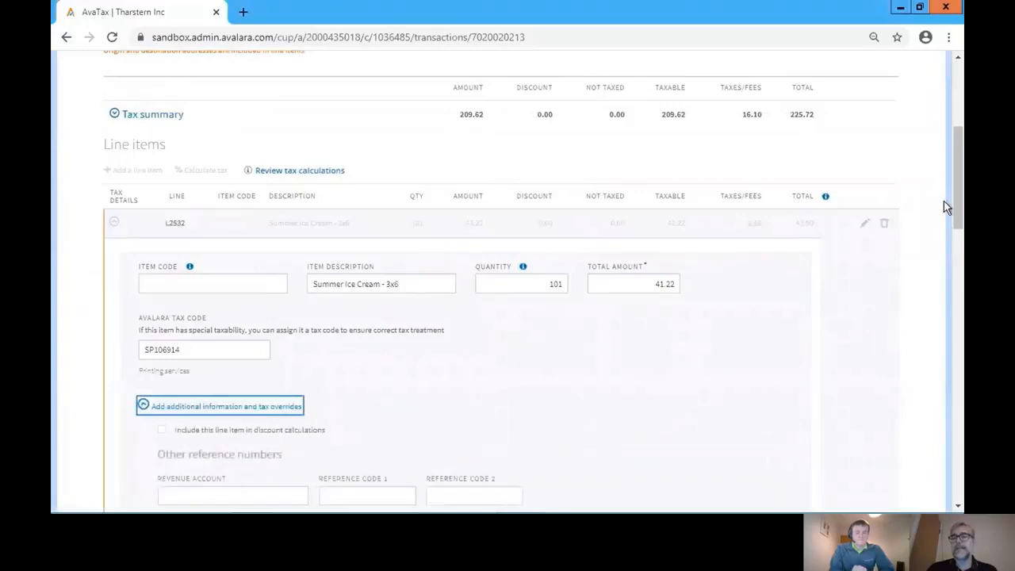
pyautogui.scroll(-3, 944, 206)
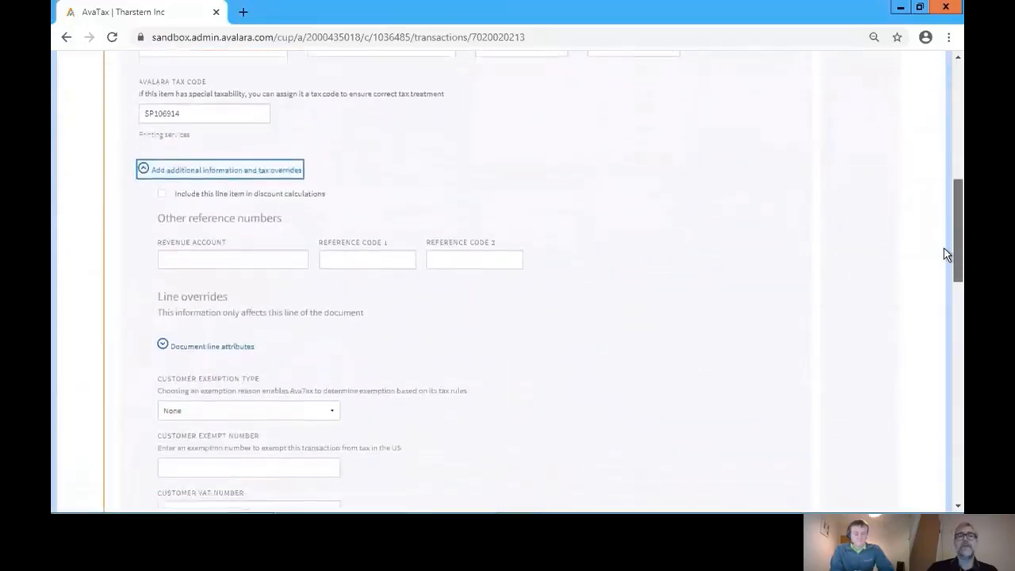
pyautogui.scroll(-3, 945, 277)
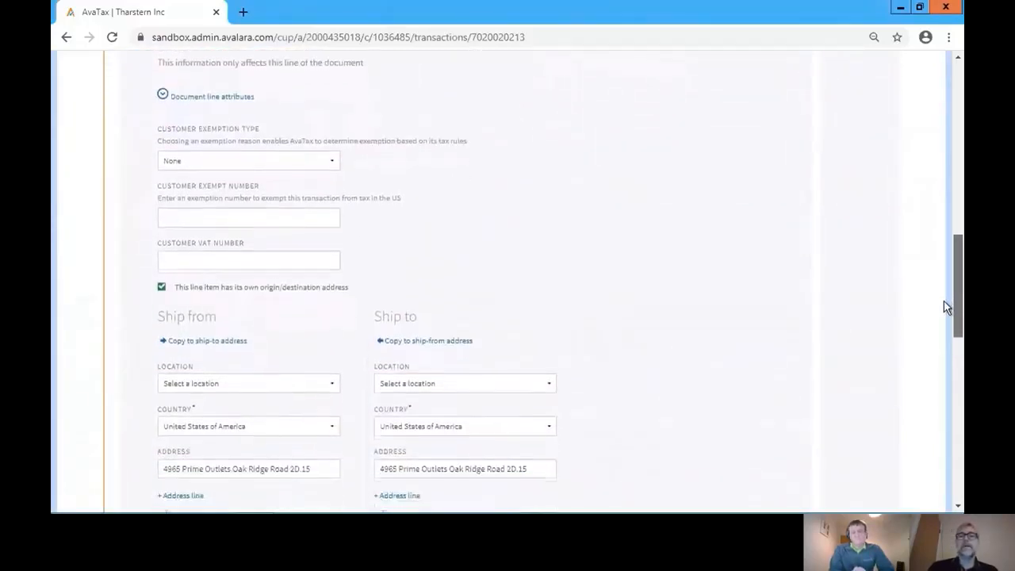
pyautogui.scroll(-1, 944, 310)
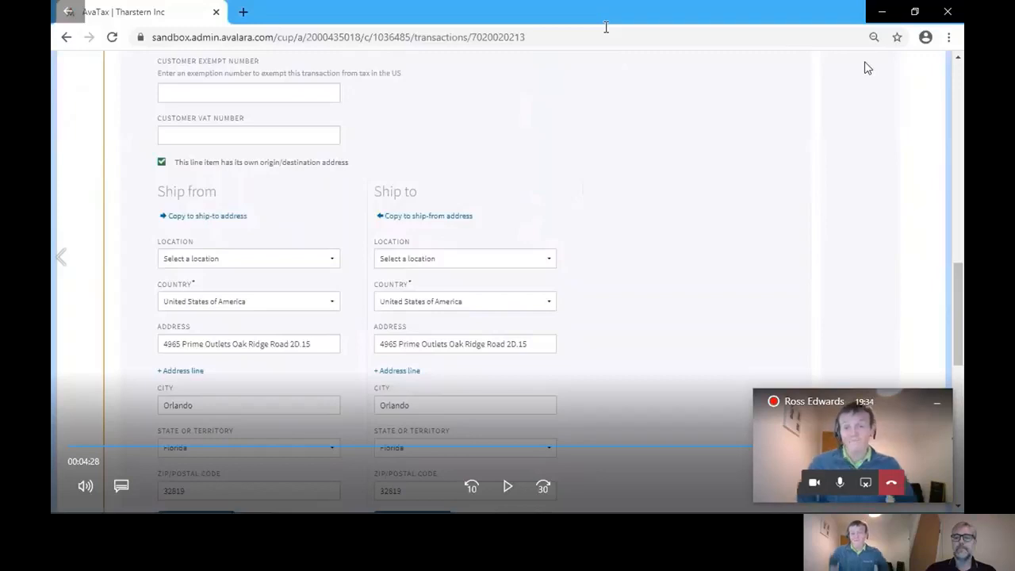
pyautogui.moveTo(714, 6)
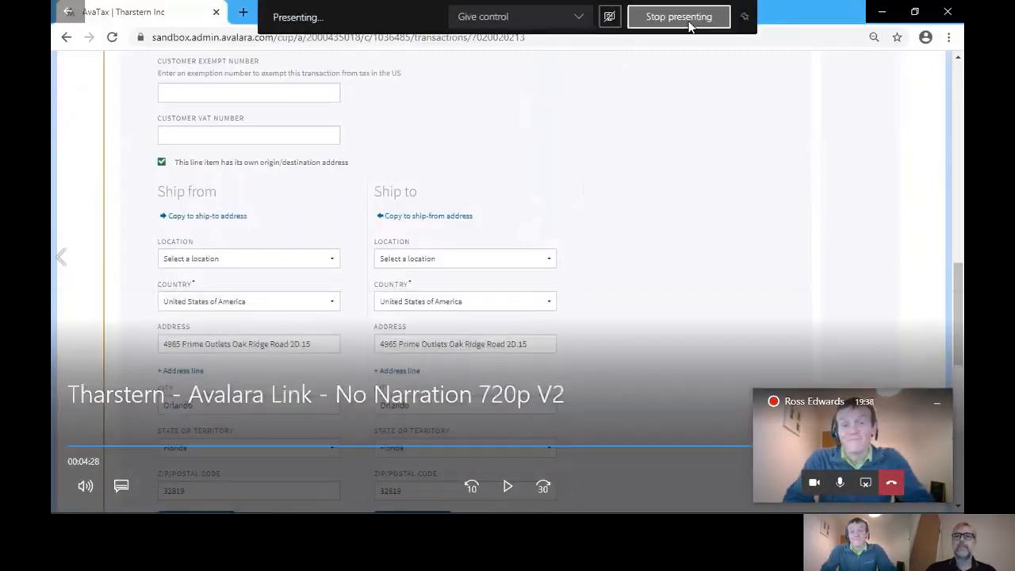
pyautogui.click(690, 26)
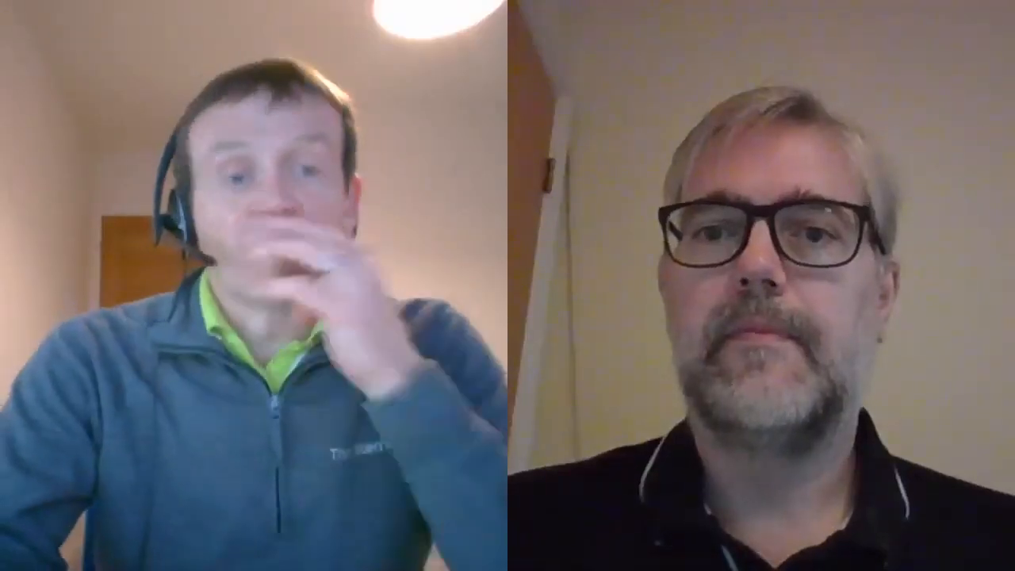